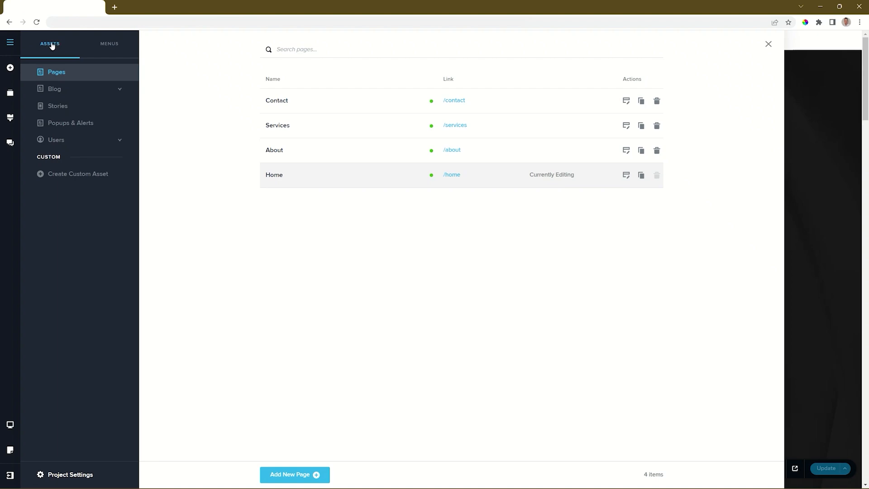
- Open the Menus manager, which lists the site's pages, the Blog category and custom links
{"action": "left_click", "coordinate": [111, 44]}
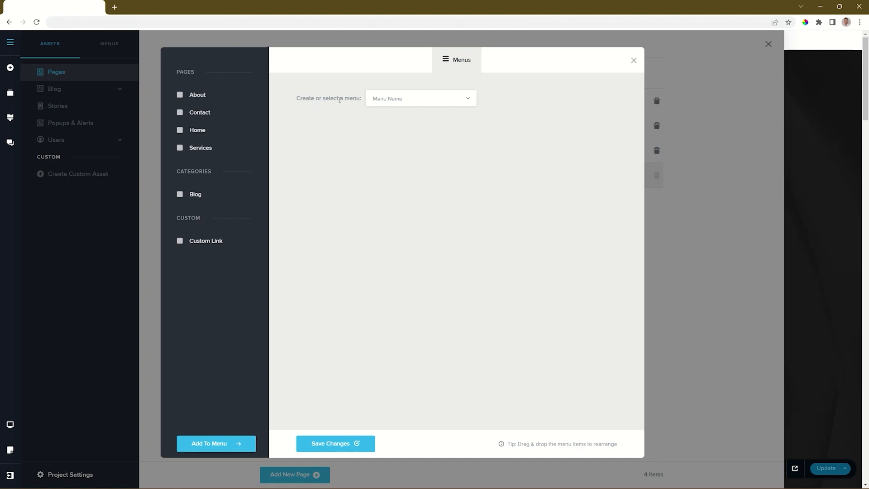
- Create a new menu named 'Main Menu' and select it for editing
{"action": "left_click", "coordinate": [445, 99]}
{"action": "left_click", "coordinate": [408, 120]}
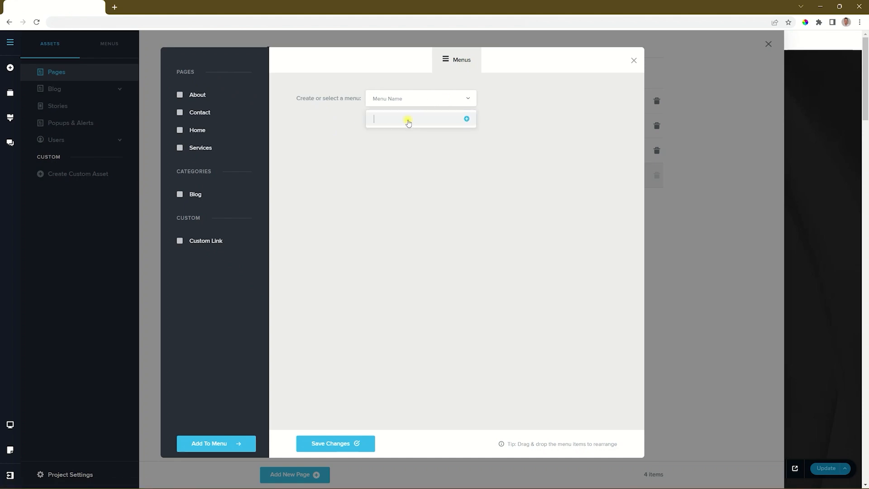
{"action": "type", "text": "Main Menu"}
{"action": "left_click", "coordinate": [467, 120]}
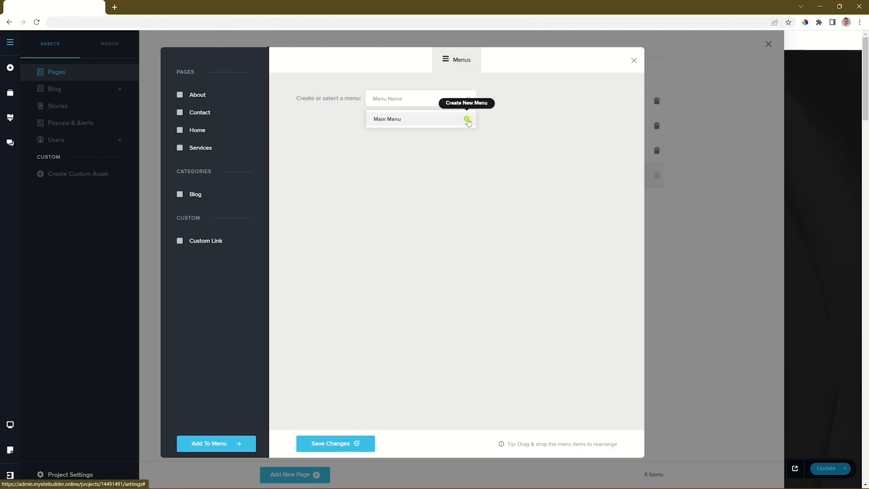
{"action": "left_click", "coordinate": [399, 121]}
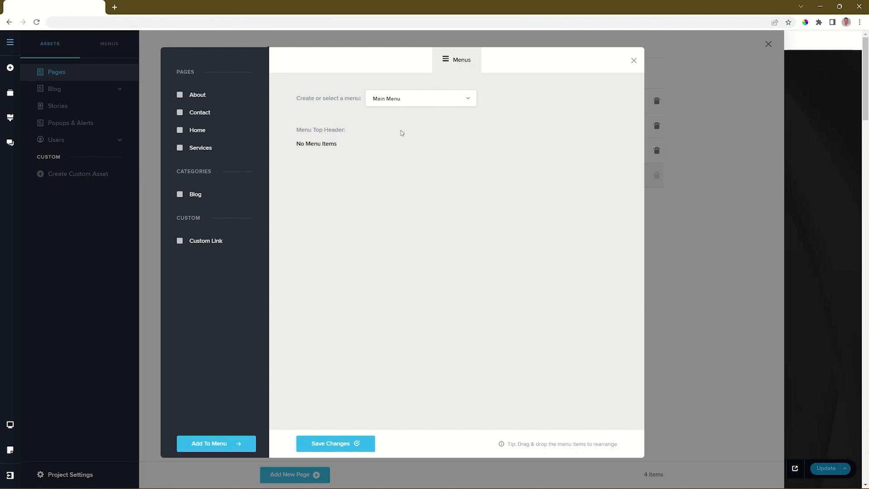
- Add the About, Contact, Home and Services pages plus the Blog category to Main Menu
{"action": "left_click", "coordinate": [179, 94]}
{"action": "left_click", "coordinate": [179, 112]}
{"action": "left_click", "coordinate": [180, 130]}
{"action": "left_click", "coordinate": [180, 148]}
{"action": "left_click", "coordinate": [179, 194]}
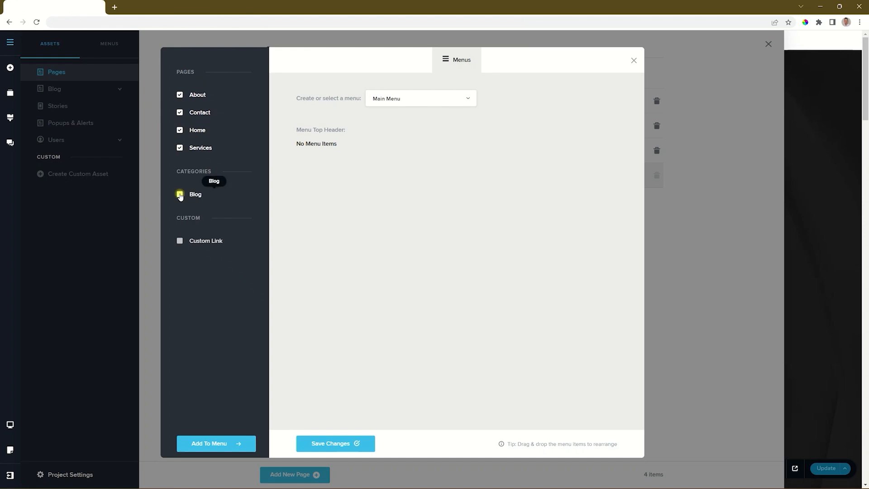
{"action": "left_click", "coordinate": [216, 446]}
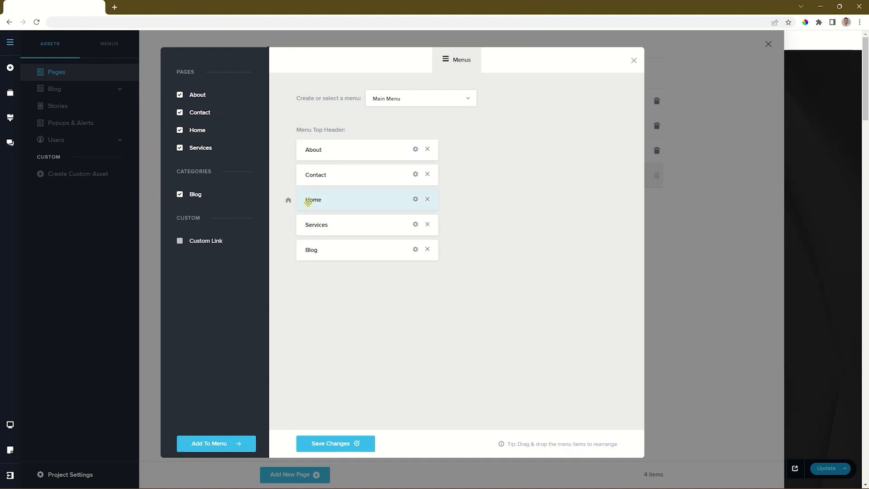
- Reorder the items to Home, About, Services, Blog, Contact, save, and close the manager
{"action": "left_click_drag", "start_coordinate": [307, 199], "coordinate": [306, 154]}
{"action": "left_click_drag", "start_coordinate": [306, 199], "coordinate": [303, 225]}
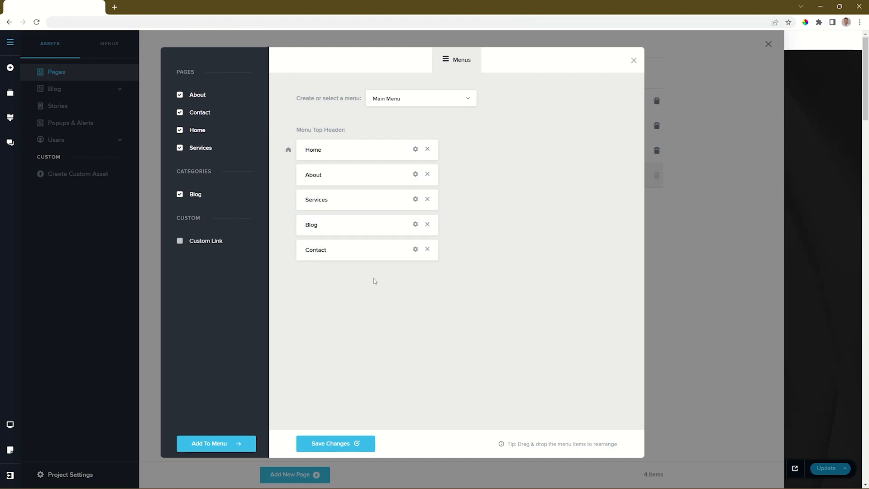
{"action": "left_click", "coordinate": [336, 446]}
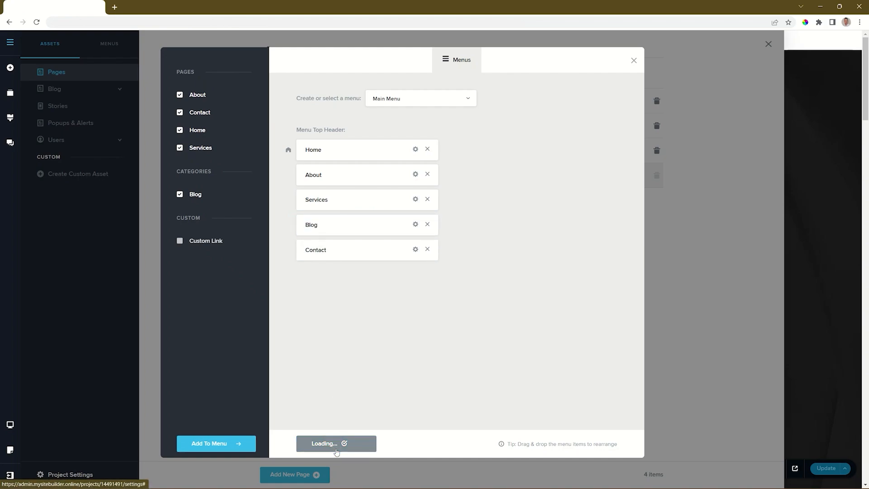
{"action": "left_click", "coordinate": [634, 61]}
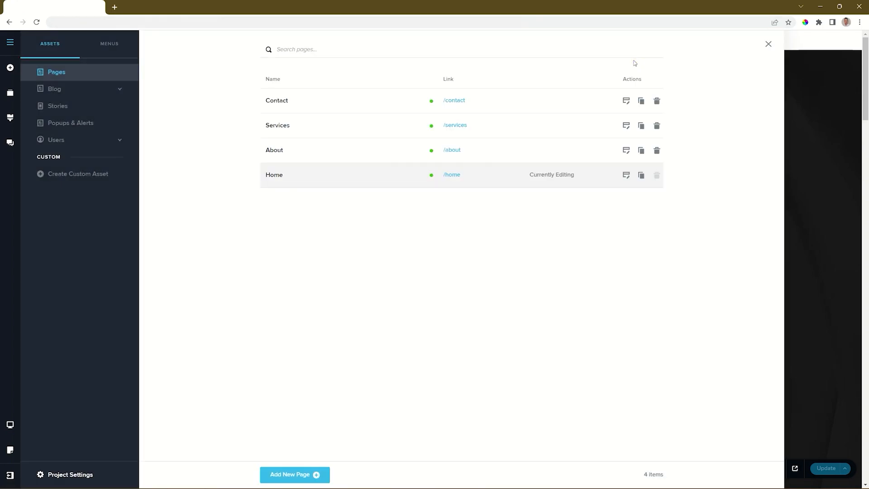
{"action": "left_click", "coordinate": [767, 44]}
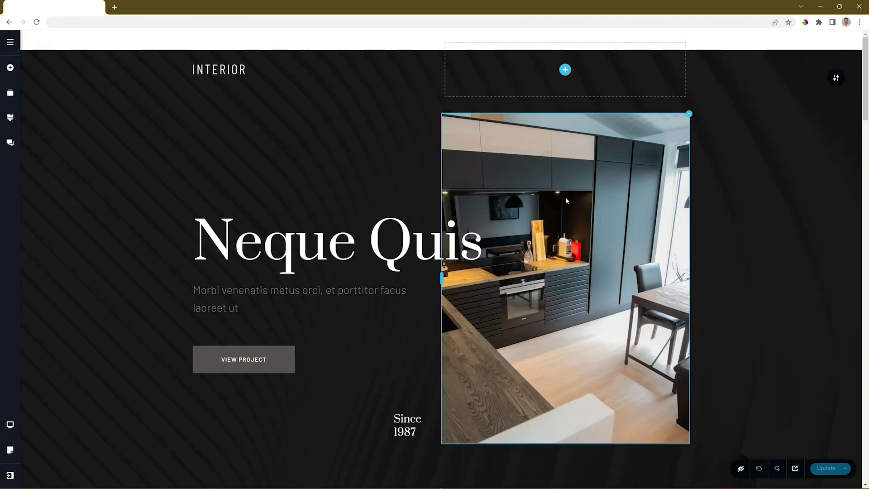
- Reload the editor and drop a Menu element into the empty header column beside the INTERIOR logo
{"action": "left_click", "coordinate": [37, 22]}
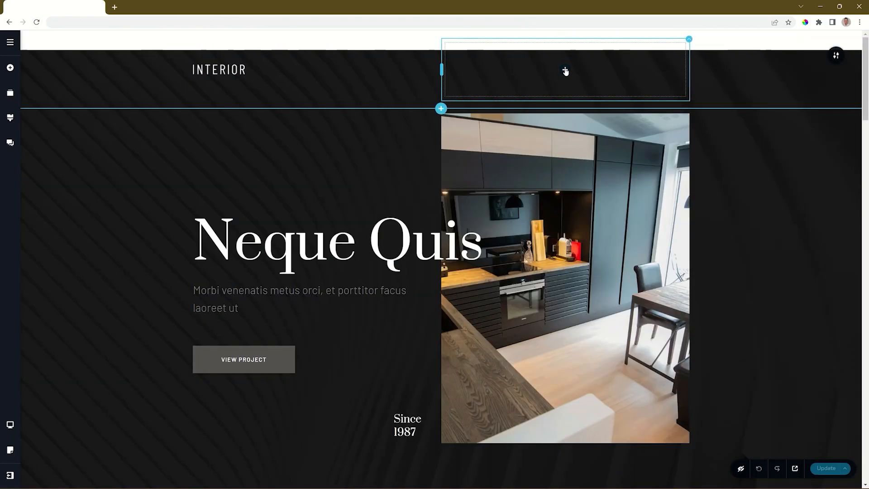
{"action": "left_click", "coordinate": [565, 71]}
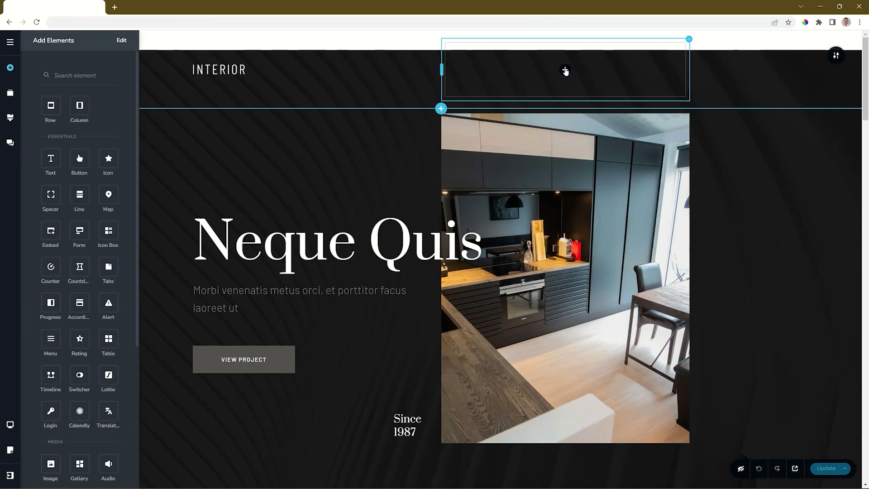
{"action": "left_click_drag", "start_coordinate": [53, 341], "coordinate": [567, 75]}
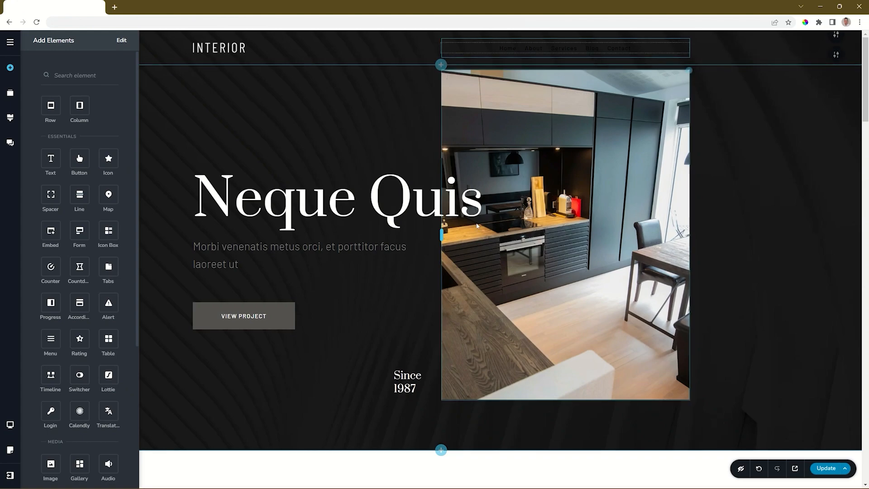
- Set the header navigation link text colour to white (#FFFFFF)
{"action": "left_click", "coordinate": [563, 51]}
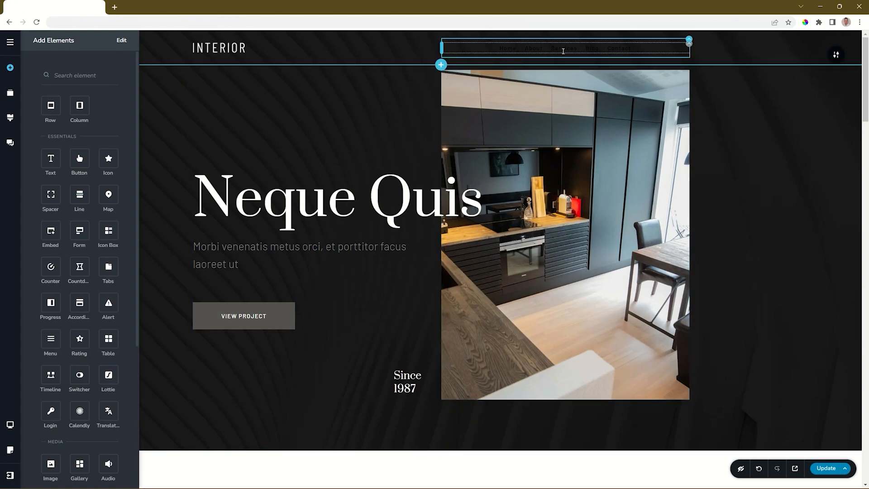
{"action": "left_click", "coordinate": [612, 49]}
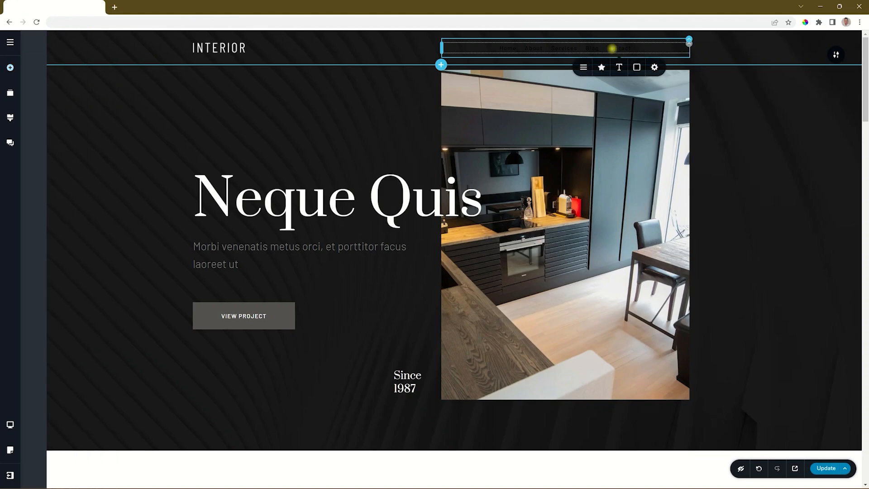
{"action": "left_click", "coordinate": [636, 68]}
{"action": "left_click", "coordinate": [658, 177]}
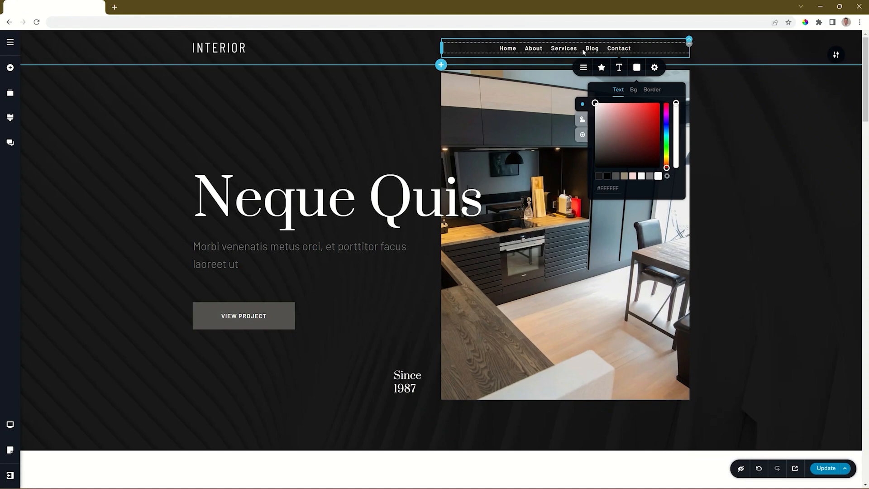
{"action": "left_click", "coordinate": [687, 45]}
- Keep Main Menu displayed, try a white right-aligned hamburger icon, then revert to full links
{"action": "left_click", "coordinate": [652, 65]}
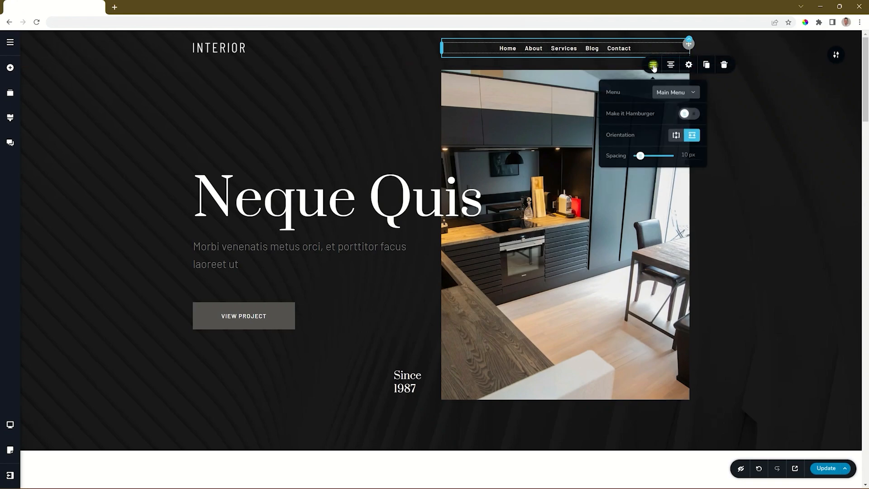
{"action": "left_click", "coordinate": [665, 92]}
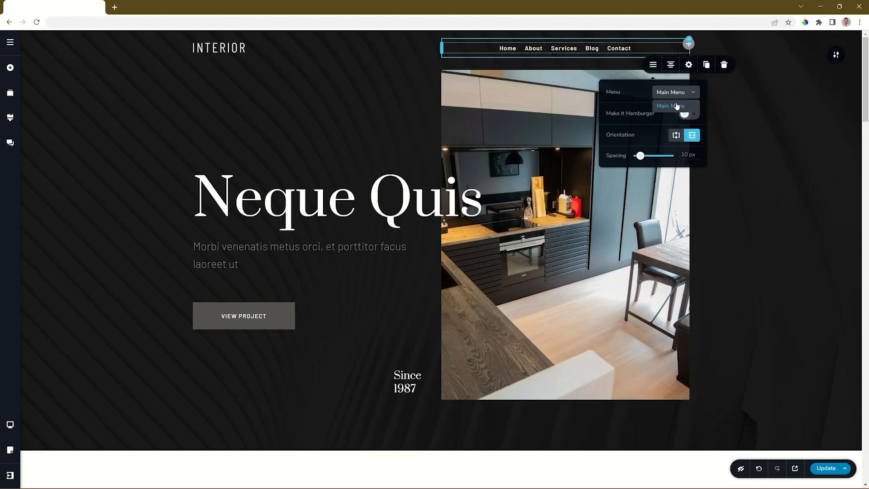
{"action": "left_click", "coordinate": [678, 95]}
{"action": "left_click", "coordinate": [687, 115]}
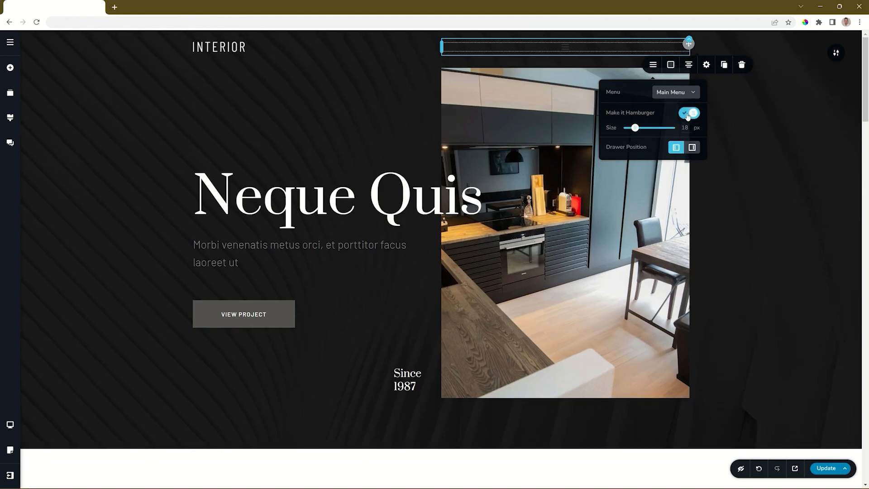
{"action": "left_click", "coordinate": [670, 64]}
{"action": "left_click", "coordinate": [691, 159]}
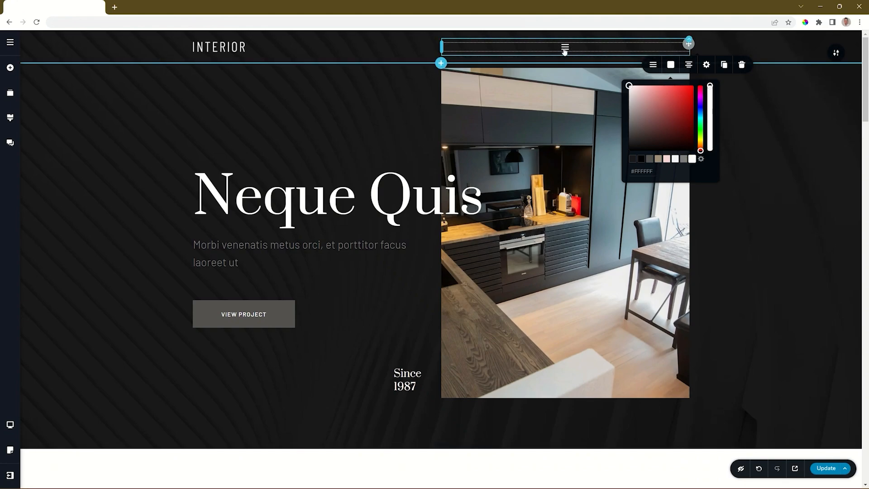
{"action": "left_click", "coordinate": [688, 65]}
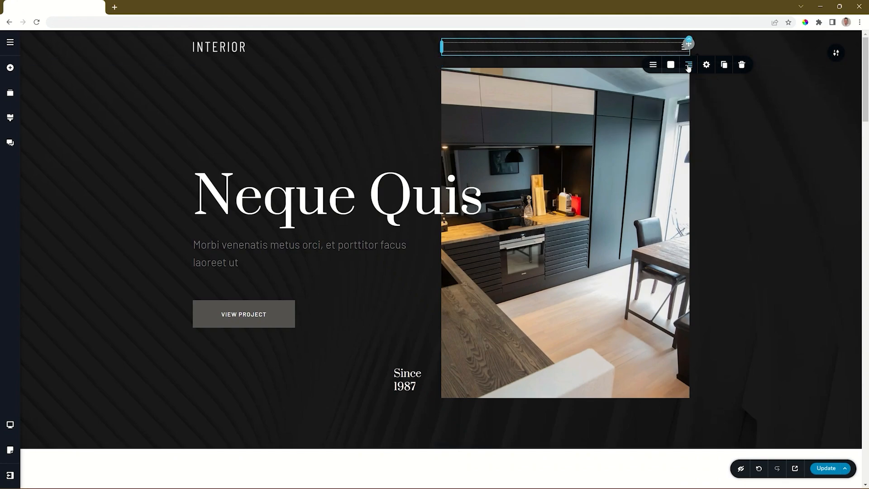
{"action": "left_click", "coordinate": [653, 65]}
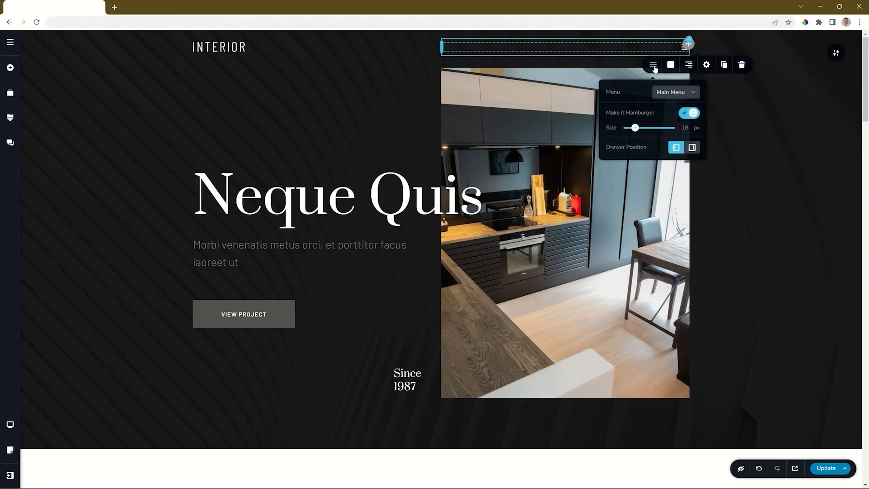
{"action": "left_click", "coordinate": [685, 114]}
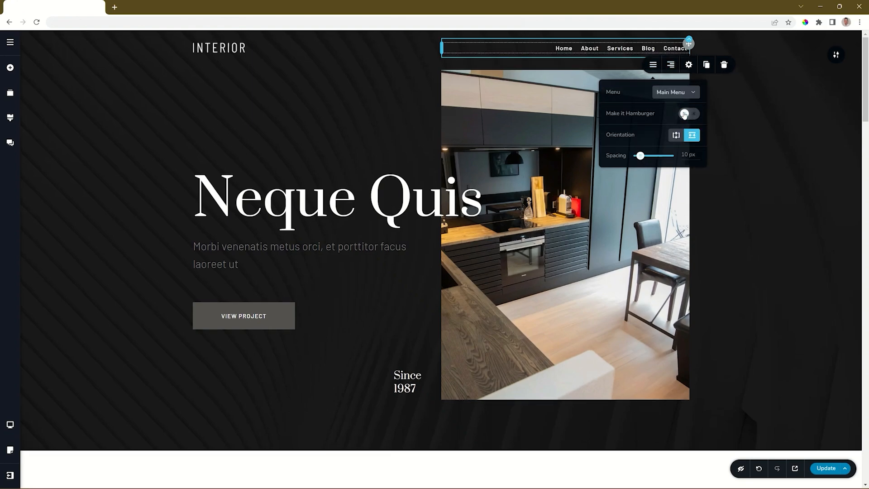
- Keep the links horizontal, set their spacing to 31 px, and align them right
{"action": "left_click", "coordinate": [676, 136]}
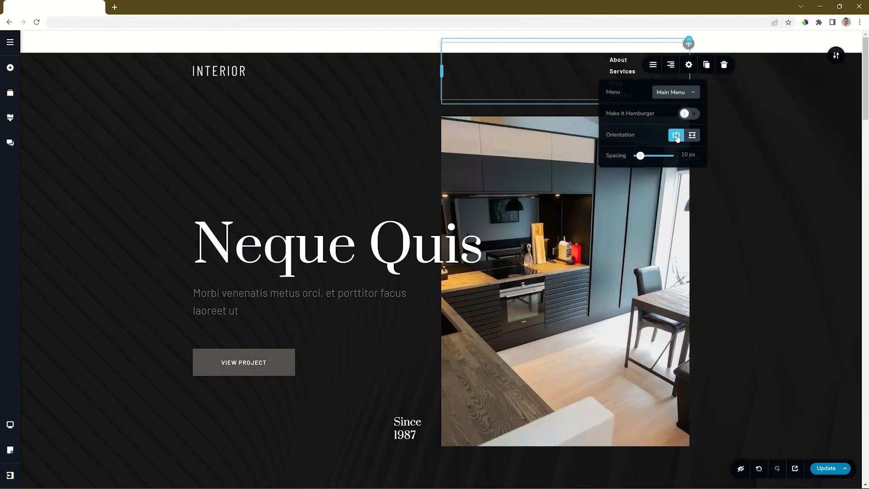
{"action": "left_click", "coordinate": [691, 136]}
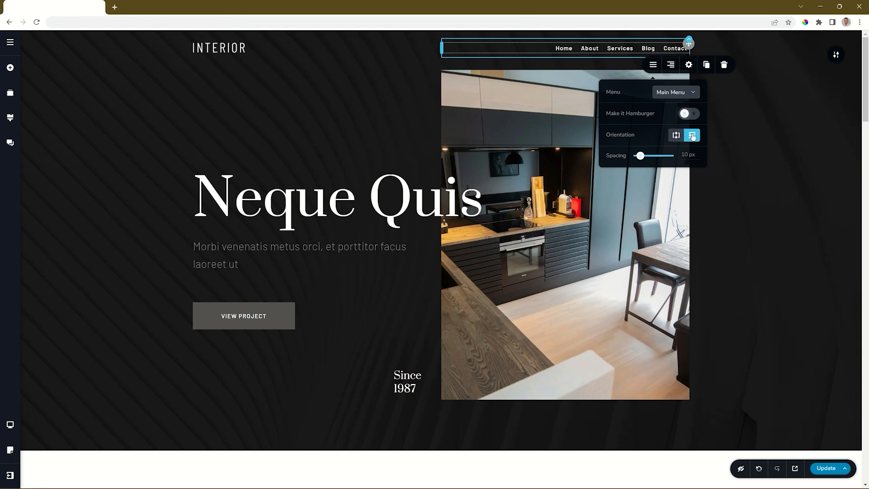
{"action": "mouse_move", "coordinate": [640, 156]}
{"action": "left_mouse_down"}
{"action": "mouse_move", "coordinate": [661, 156]}
{"action": "mouse_move", "coordinate": [638, 156]}
{"action": "mouse_move", "coordinate": [647, 155]}
{"action": "left_mouse_up"}
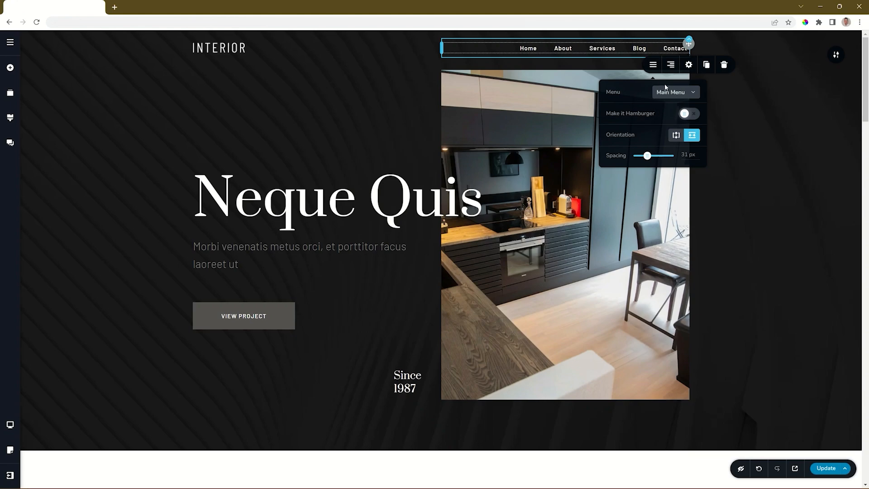
{"action": "left_click", "coordinate": [670, 66]}
{"action": "left_click", "coordinate": [670, 66]}
{"action": "left_click", "coordinate": [670, 66]}
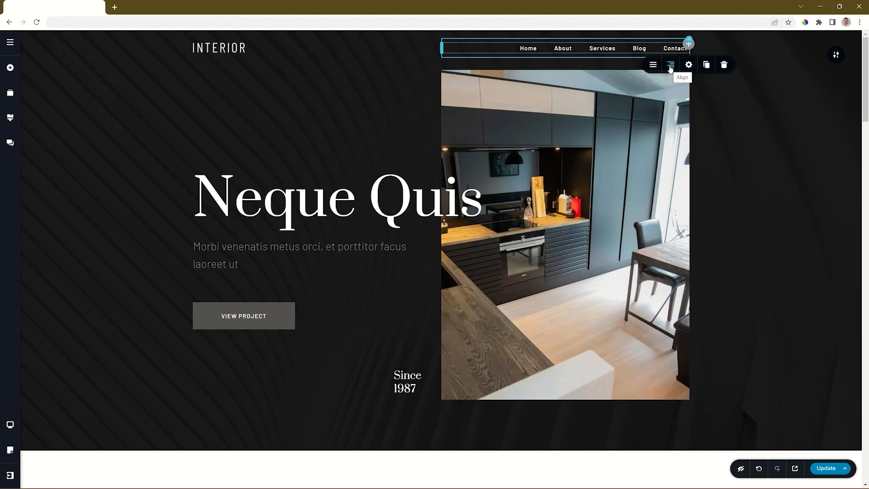
- Review the menu's padding and margin styling, then select the Home link on its own
{"action": "left_click", "coordinate": [690, 67]}
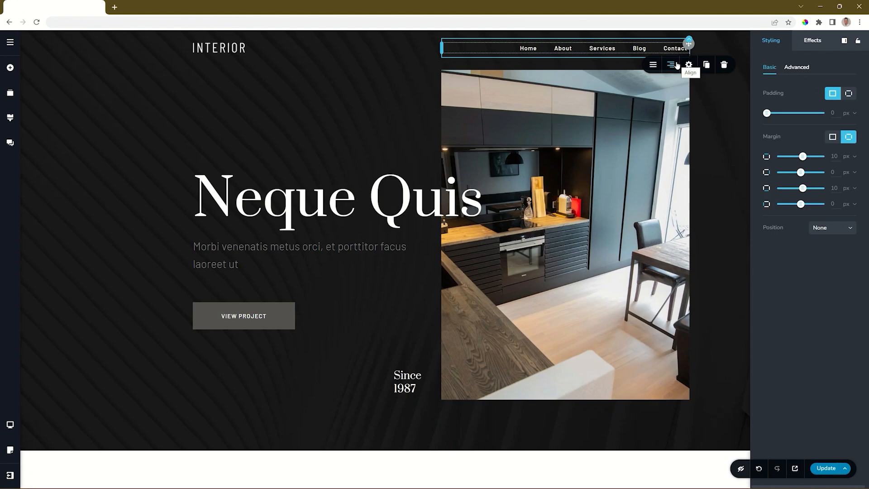
{"action": "left_click", "coordinate": [528, 48]}
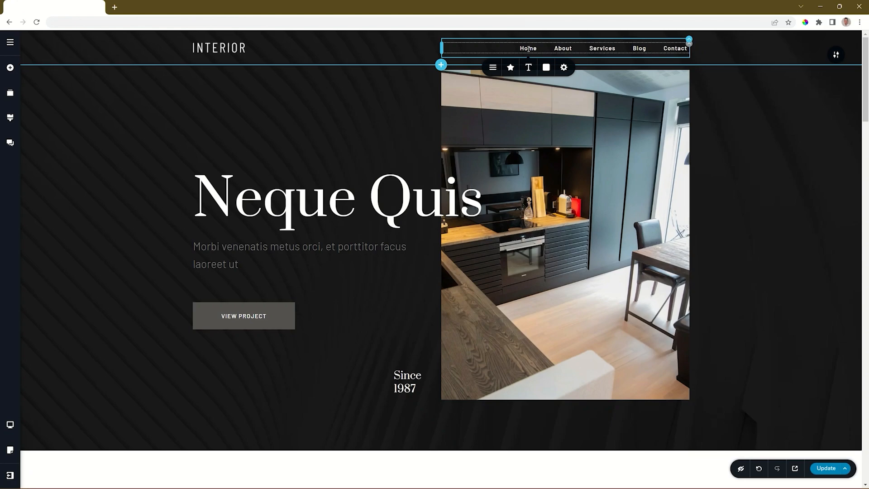
- Show the Home link's Mega Menu toggle, leaving it off, and bring up its icon settings
{"action": "left_click", "coordinate": [493, 68]}
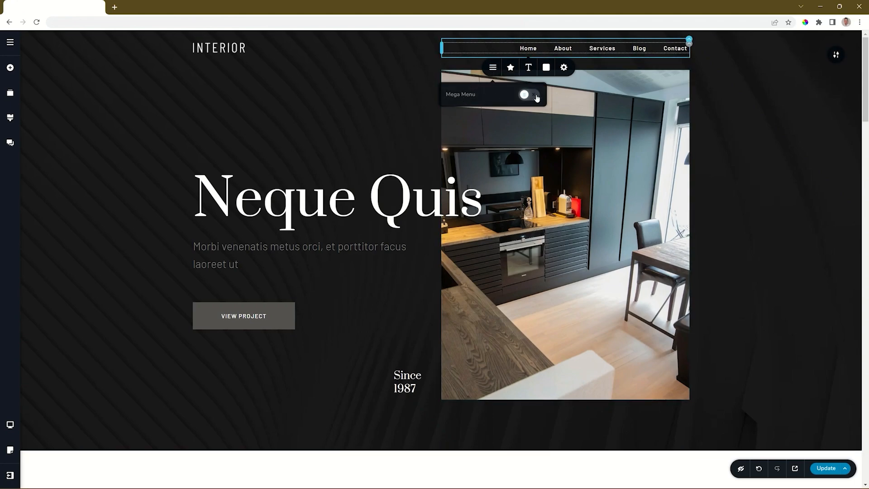
{"action": "left_click", "coordinate": [511, 68]}
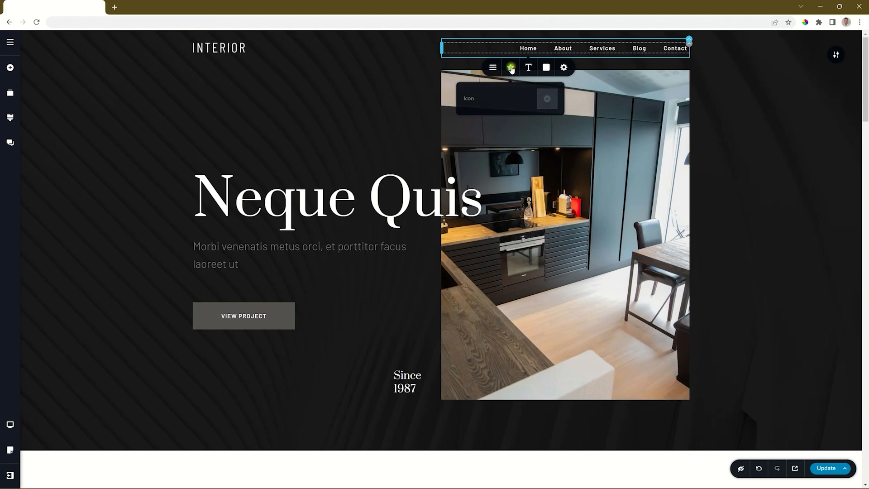
- Add a house icon found by searching 'home' before the Home link, with 10 px spacing
{"action": "left_click", "coordinate": [548, 102]}
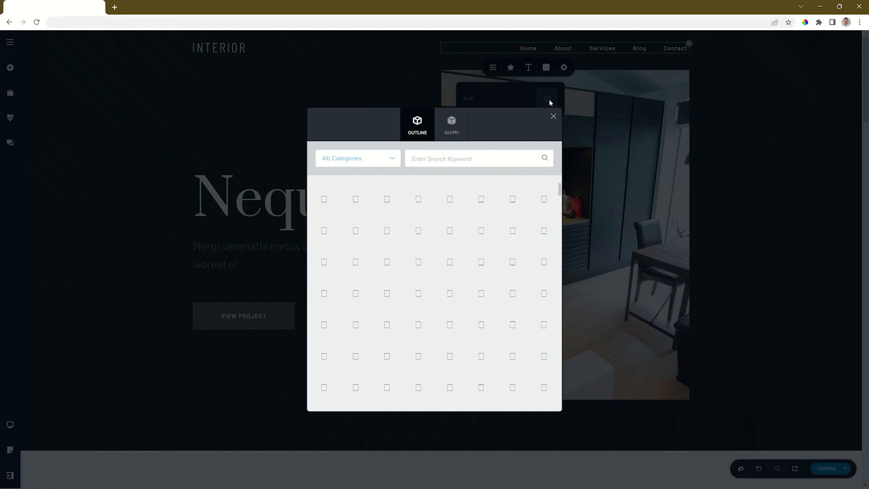
{"action": "left_click", "coordinate": [458, 153]}
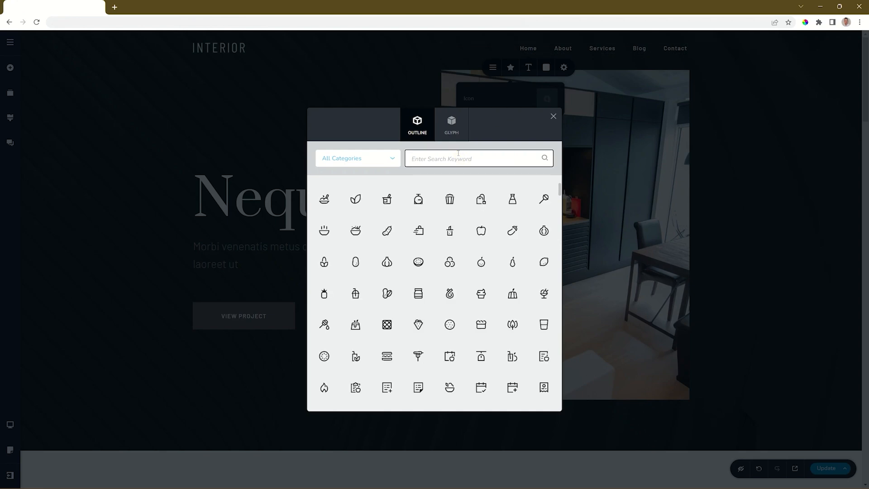
{"action": "type", "text": "home"}
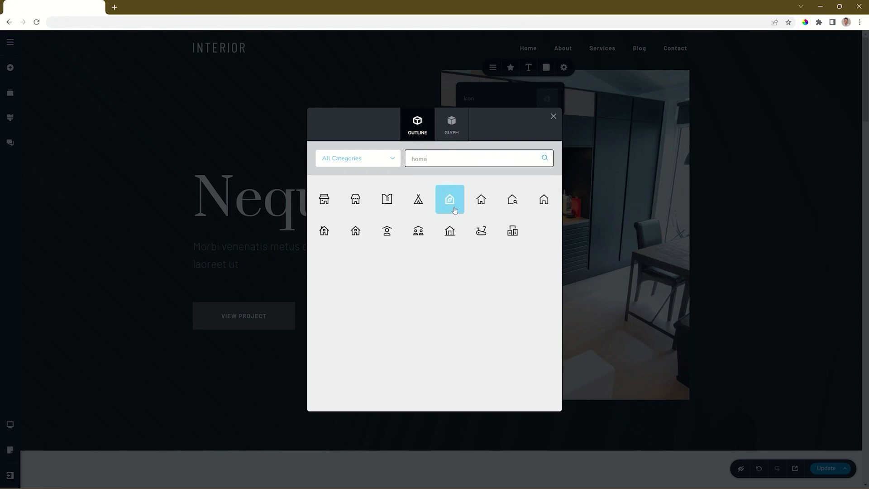
{"action": "left_click", "coordinate": [475, 205]}
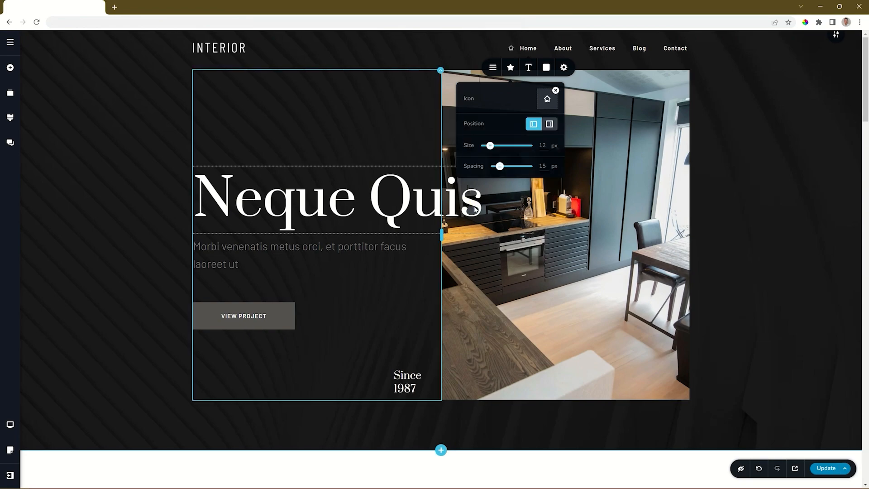
{"action": "left_click", "coordinate": [549, 124]}
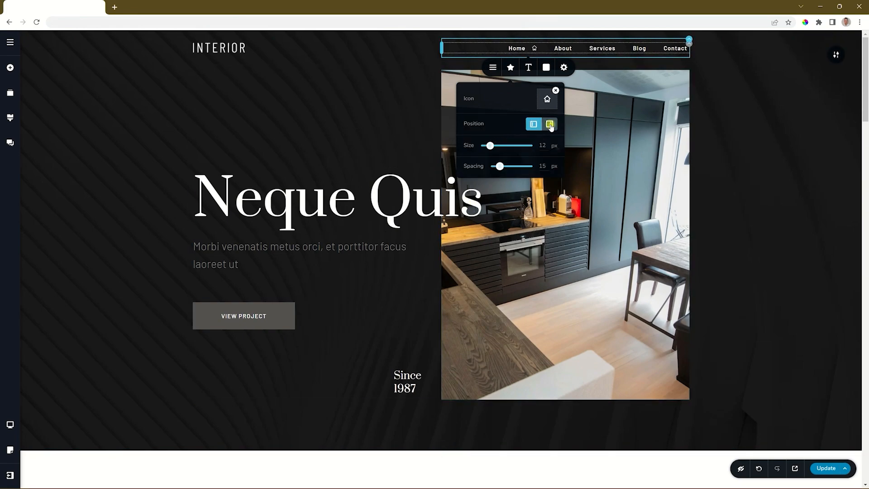
{"action": "left_click", "coordinate": [534, 124]}
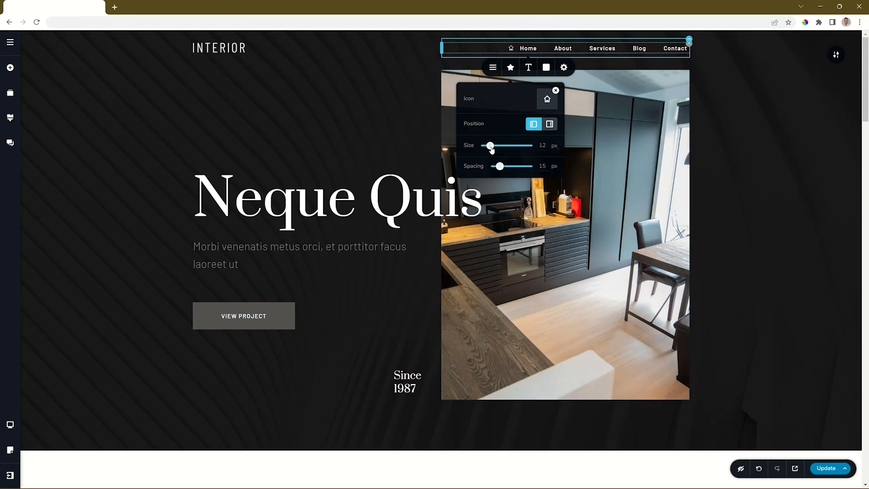
{"action": "left_click_drag", "start_coordinate": [500, 167], "coordinate": [498, 166]}
- Set the header menu links to the Montserrat font, raising the size from 14 to 16
{"action": "left_click", "coordinate": [528, 67]}
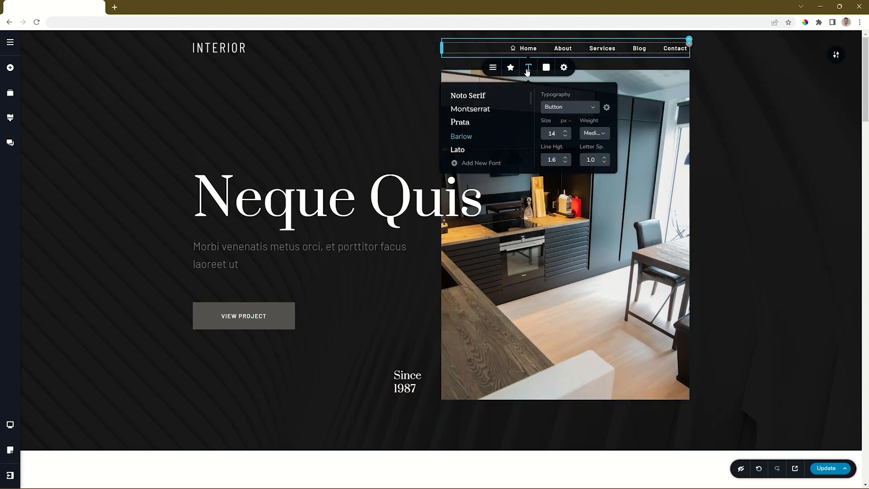
{"action": "left_click", "coordinate": [479, 109]}
{"action": "left_click", "coordinate": [565, 131]}
{"action": "left_click", "coordinate": [565, 130]}
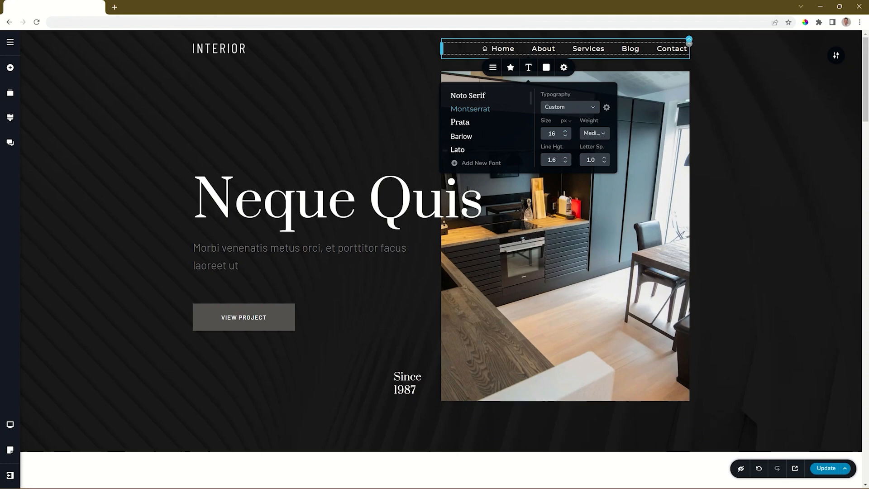
{"action": "left_click", "coordinate": [546, 67]}
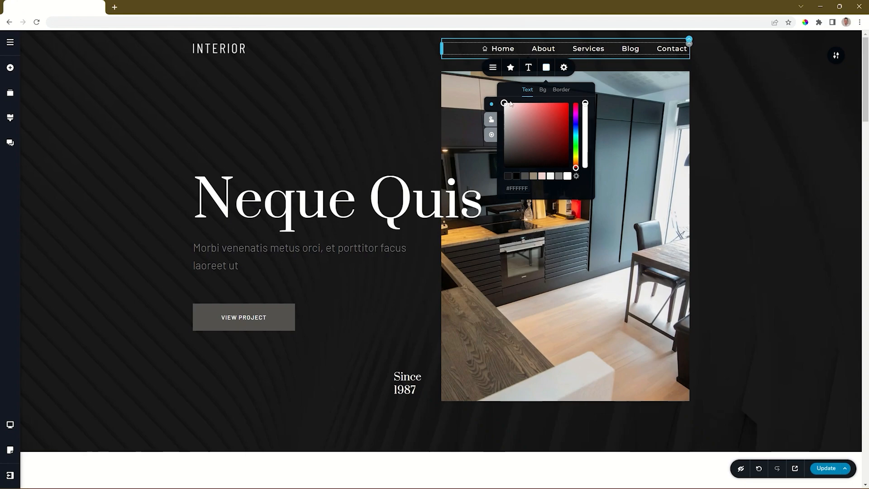
- Keep the menu link text white and give the active Home link muted tan #9c8b77
{"action": "left_click", "coordinate": [491, 119]}
{"action": "left_click_drag", "start_coordinate": [511, 127], "coordinate": [568, 103]}
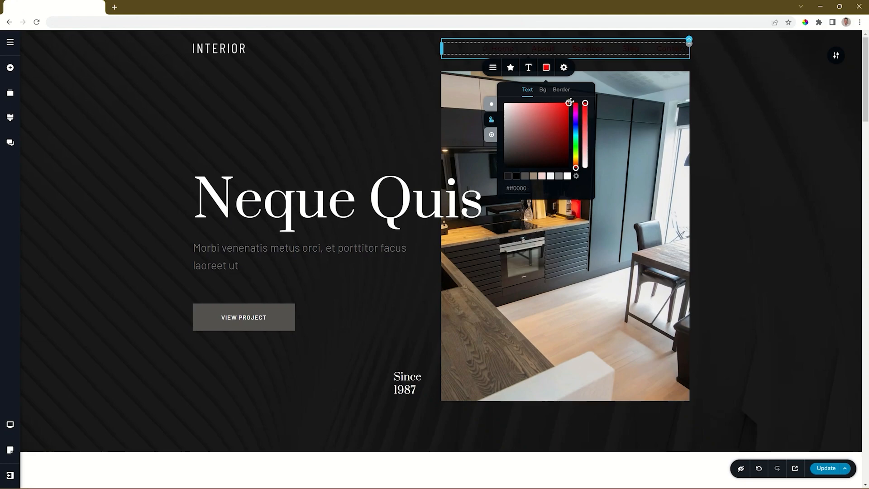
{"action": "left_click", "coordinate": [541, 176]}
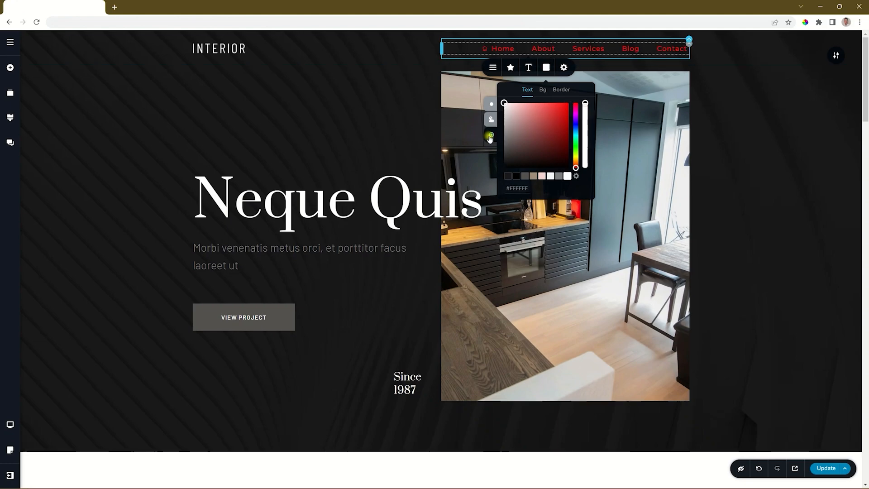
{"action": "left_click", "coordinate": [543, 176]}
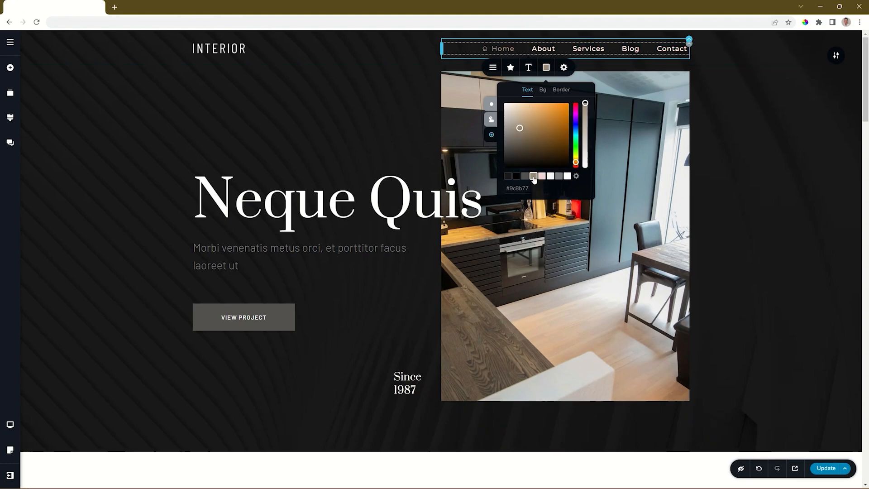
{"action": "left_click", "coordinate": [807, 163]}
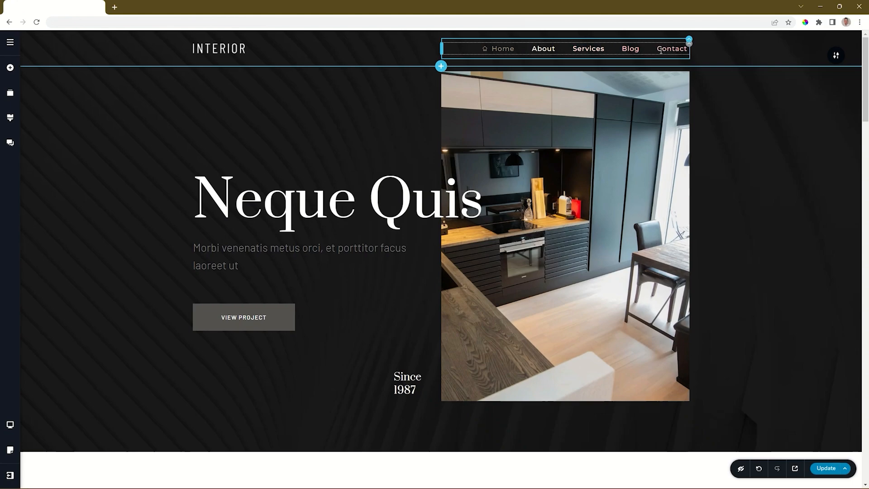
{"action": "left_click", "coordinate": [508, 50]}
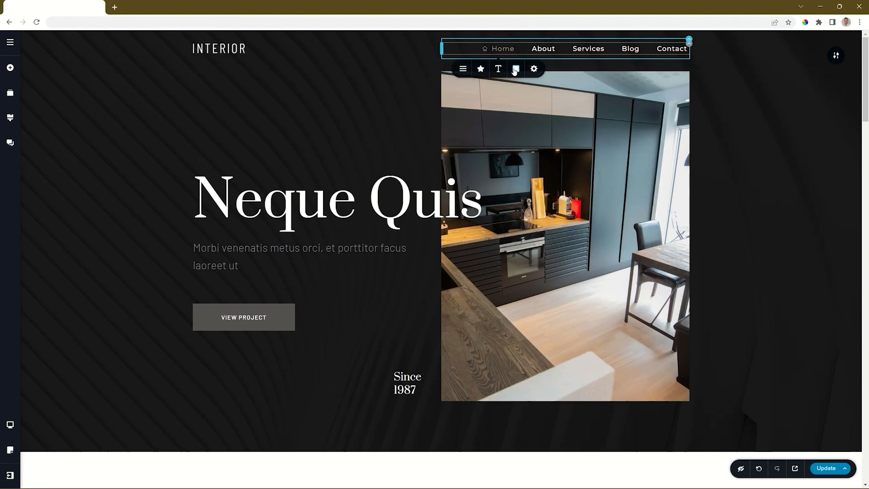
- Reveal the header menu's Mega Menu setting from its Styling panel
{"action": "left_click", "coordinate": [515, 70]}
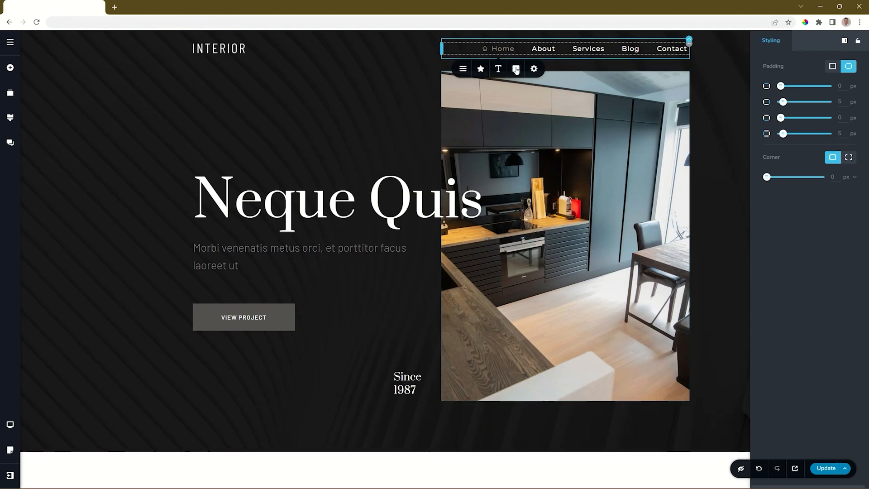
{"action": "left_click", "coordinate": [463, 70]}
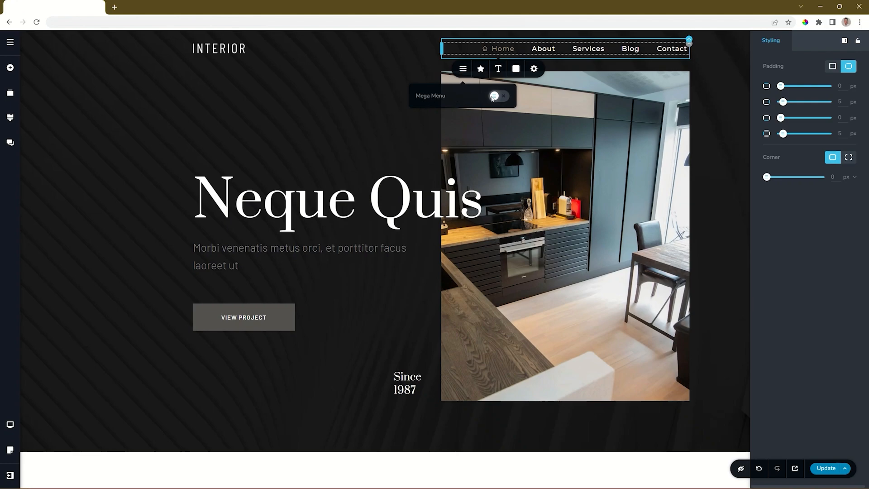
- Enable Home's mega menu with two columns, adding paragraph text and an image to the left column
{"action": "left_click", "coordinate": [496, 97]}
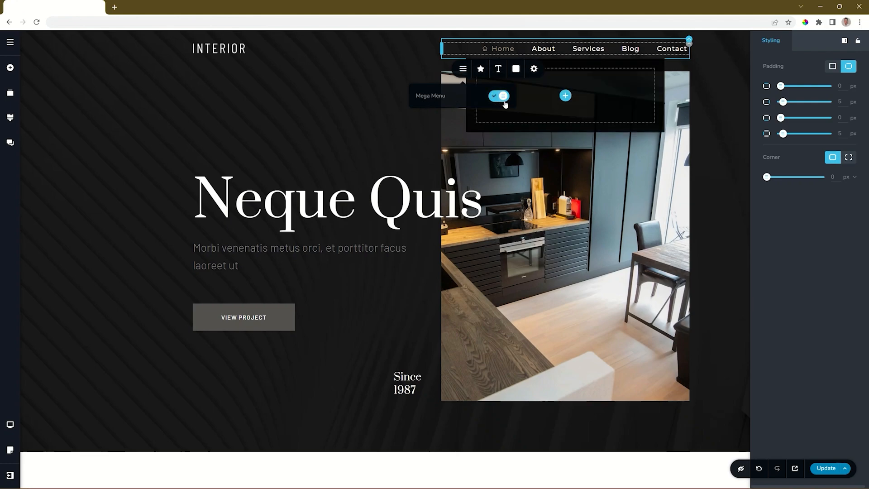
{"action": "left_click", "coordinate": [566, 96]}
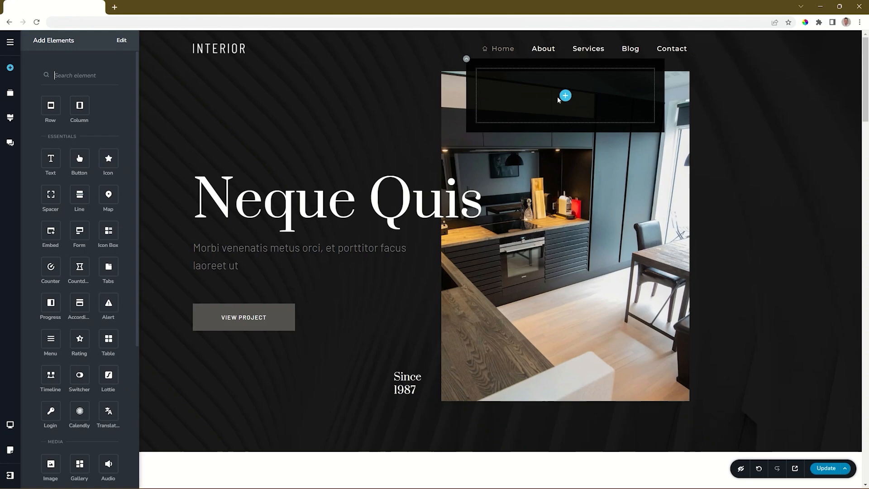
{"action": "left_click_drag", "start_coordinate": [77, 106], "coordinate": [561, 96]}
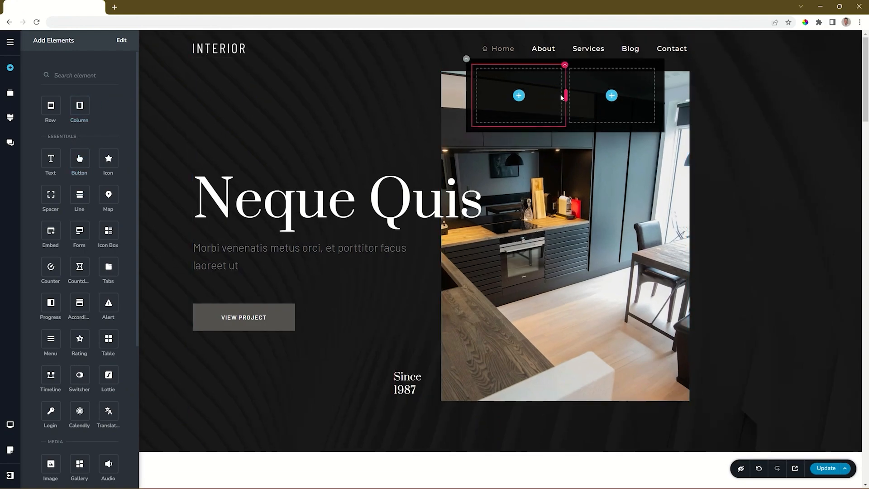
{"action": "left_click_drag", "start_coordinate": [51, 158], "coordinate": [517, 98]}
{"action": "scroll", "coordinate": [79, 272], "scroll_direction": "down", "scroll_amount": 3}
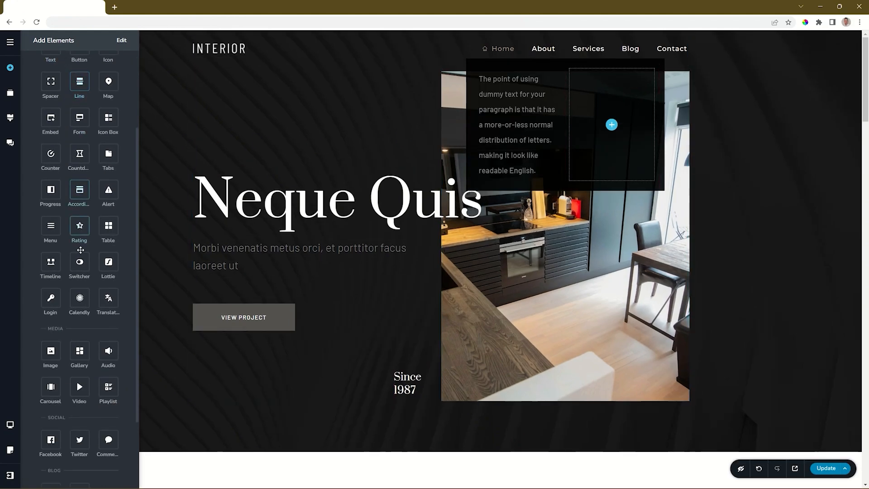
{"action": "left_click_drag", "start_coordinate": [51, 351], "coordinate": [539, 83]}
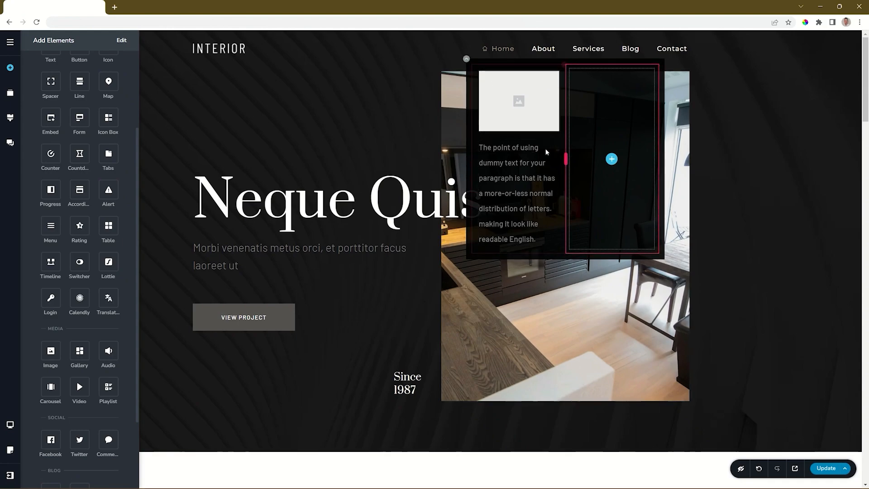
- Set the mega menu panel container to 100% width with an offset of 23
{"action": "left_click", "coordinate": [466, 59]}
{"action": "left_click", "coordinate": [440, 80]}
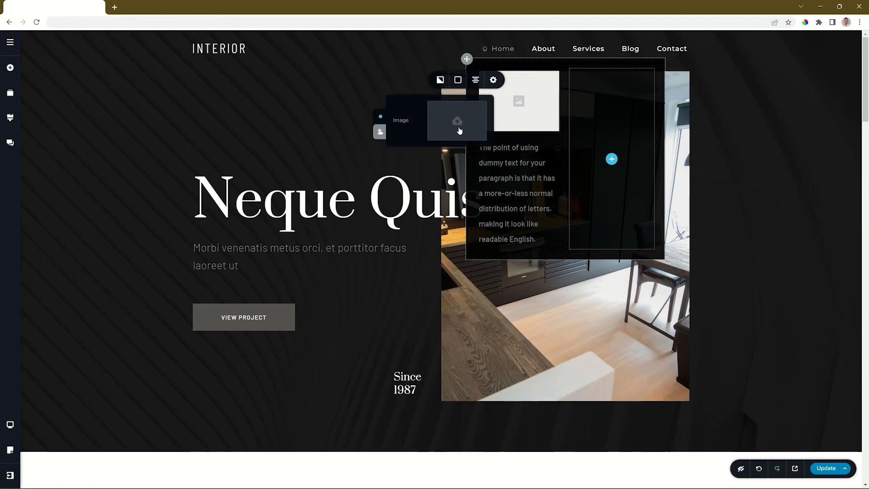
{"action": "left_click", "coordinate": [458, 80]}
{"action": "left_click", "coordinate": [475, 80]}
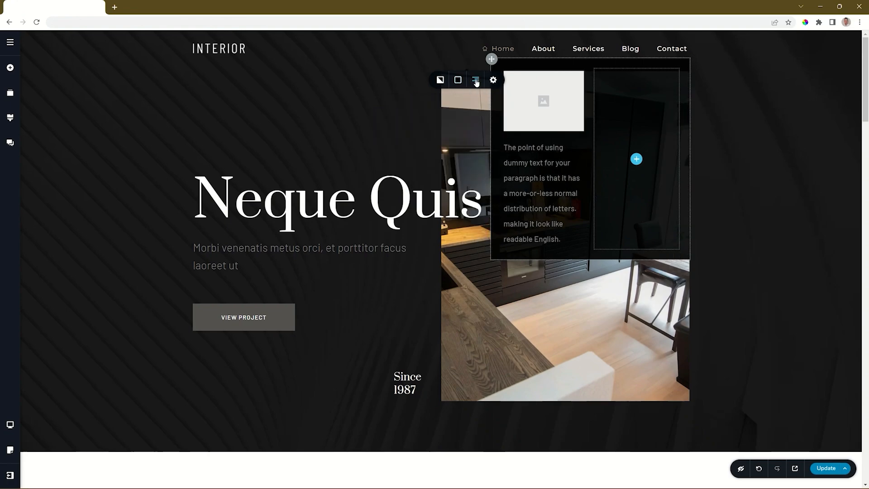
{"action": "left_click", "coordinate": [493, 80]}
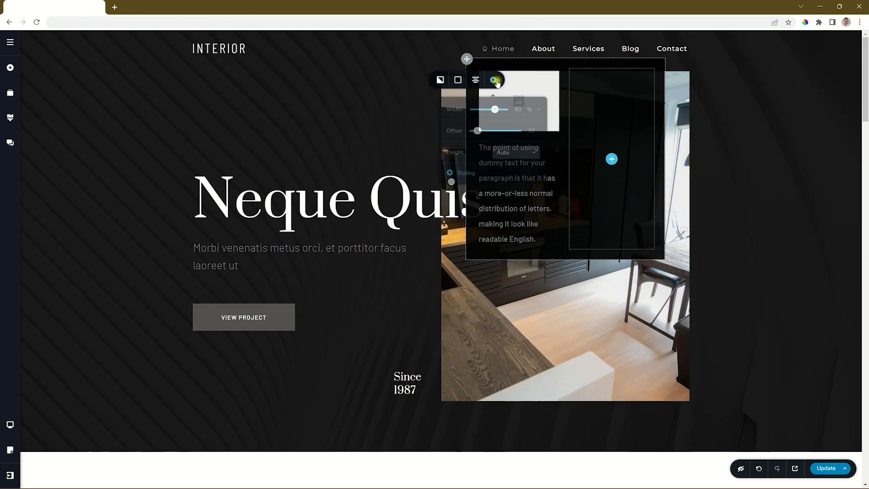
{"action": "left_click_drag", "start_coordinate": [495, 107], "coordinate": [484, 129]}
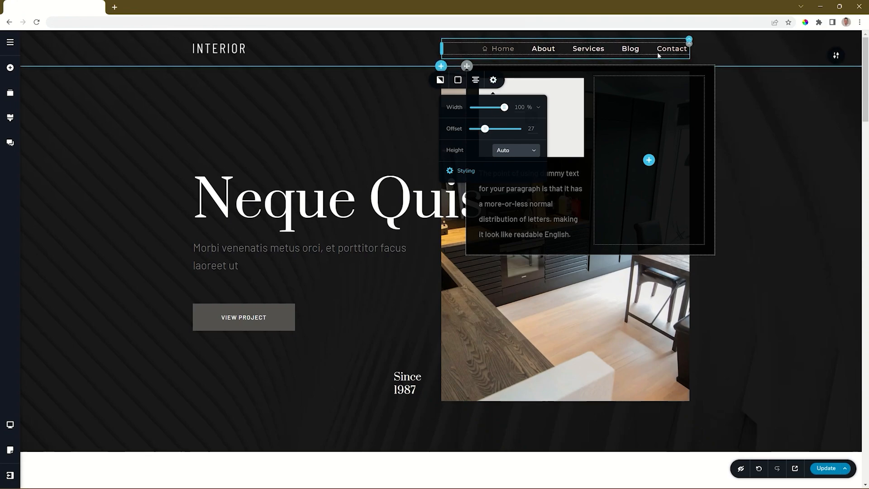
{"action": "left_click_drag", "start_coordinate": [485, 129], "coordinate": [483, 129]}
- Give the mega menu panel a custom 476 px height with top-aligned content
{"action": "left_click", "coordinate": [504, 153]}
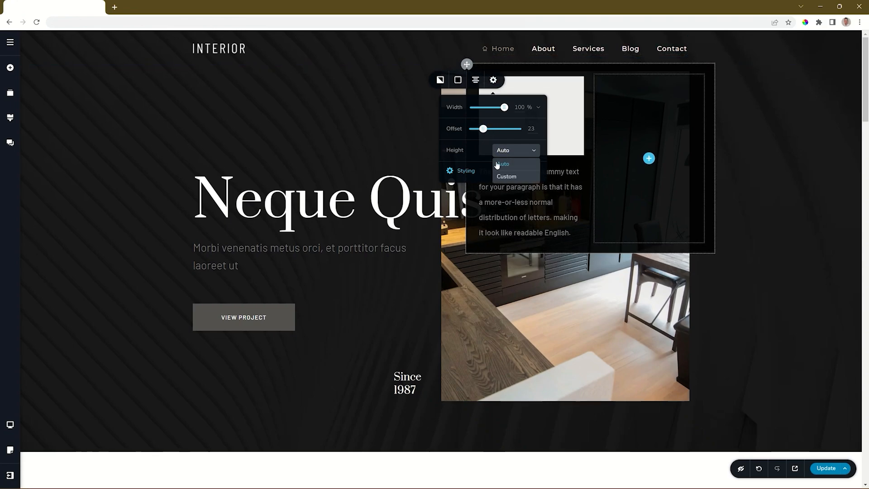
{"action": "left_click", "coordinate": [508, 177]}
{"action": "mouse_move", "coordinate": [493, 168]}
{"action": "left_mouse_down"}
{"action": "mouse_move", "coordinate": [504, 167]}
{"action": "mouse_move", "coordinate": [490, 167]}
{"action": "left_mouse_up"}
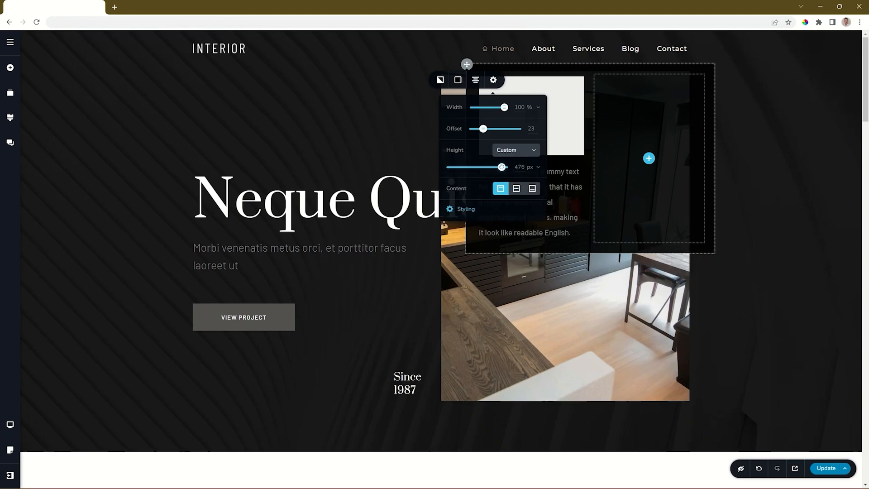
{"action": "left_click", "coordinate": [517, 189]}
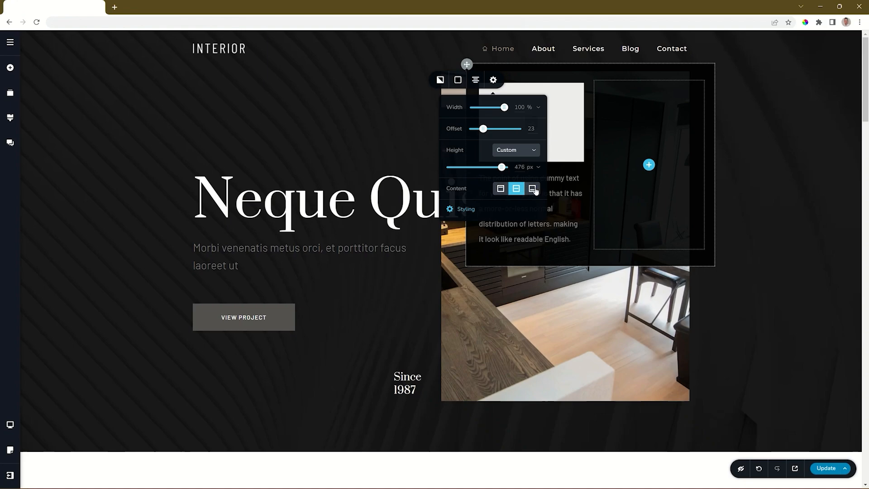
{"action": "left_click", "coordinate": [532, 189]}
{"action": "left_click", "coordinate": [499, 189]}
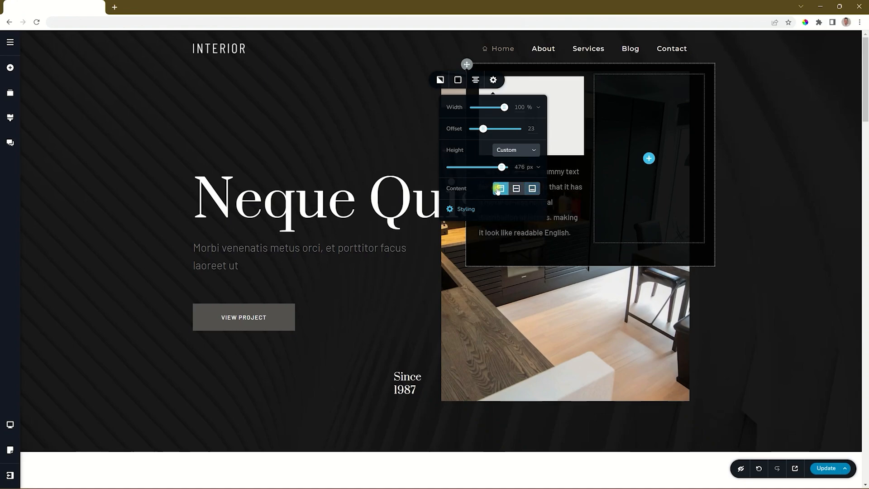
{"action": "left_click", "coordinate": [463, 211]}
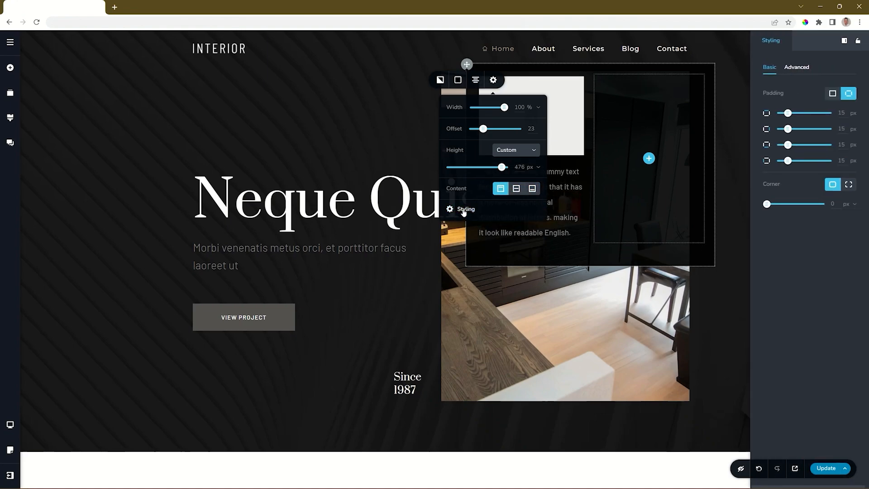